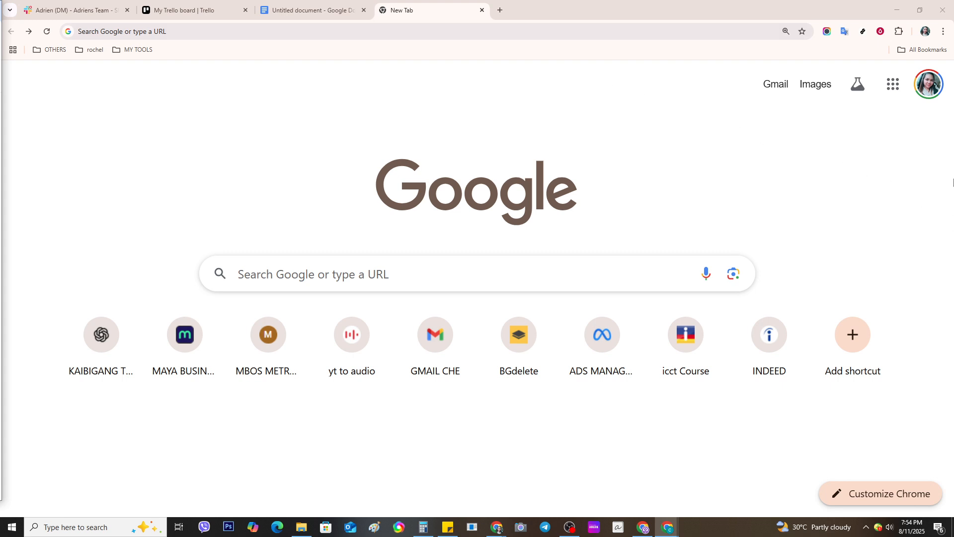
Browse the Google apps list and check which Google account is signed in.
click(894, 87)
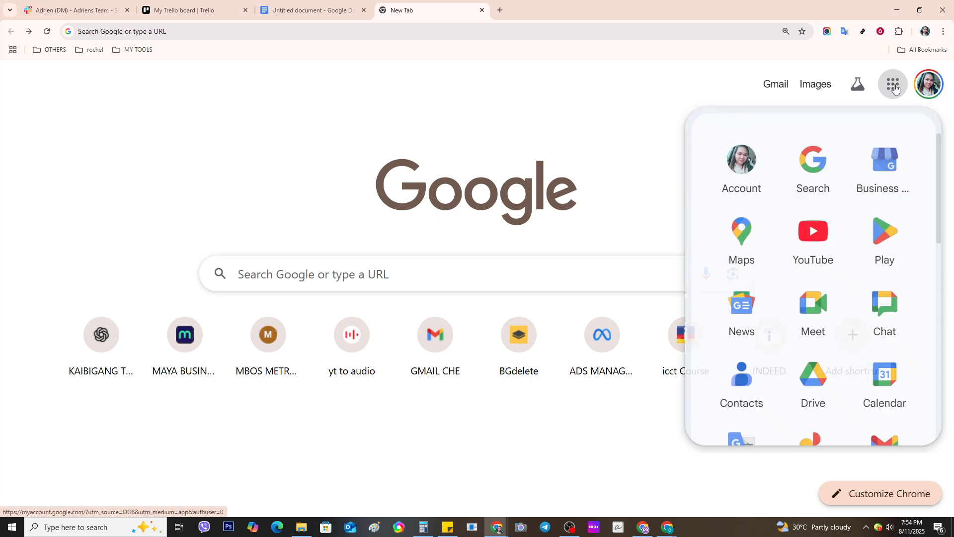
scroll(795, 421, down, 3)
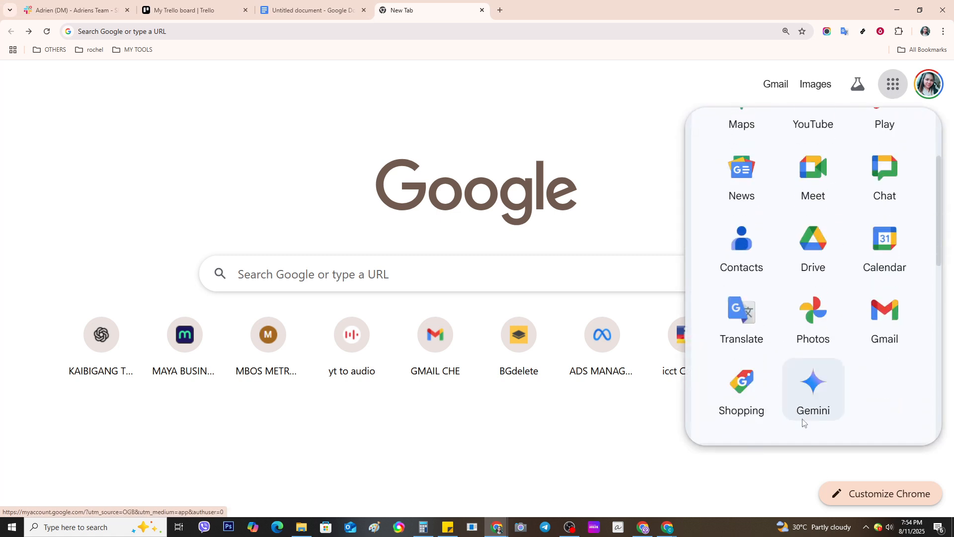
scroll(804, 422, down, 1)
scroll(829, 370, down, 3)
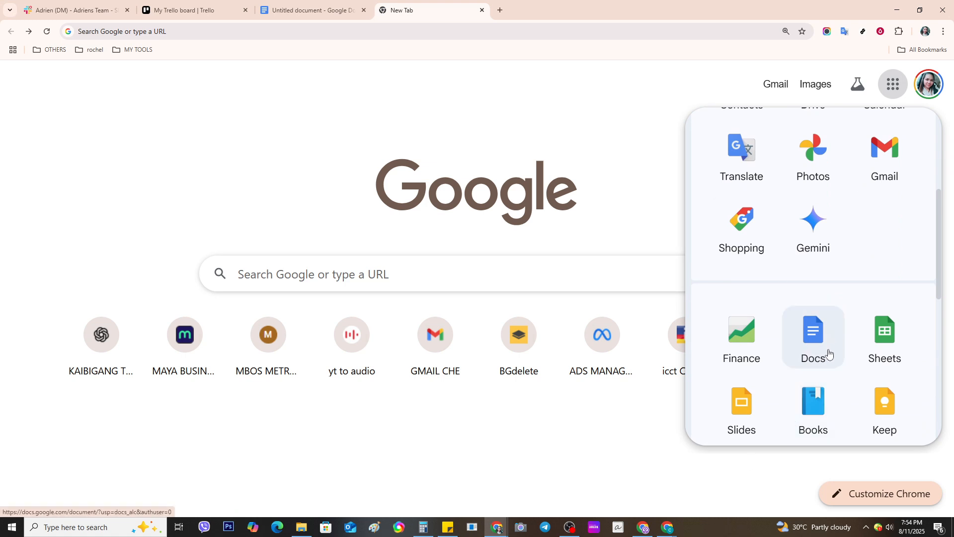
click(927, 91)
click(926, 92)
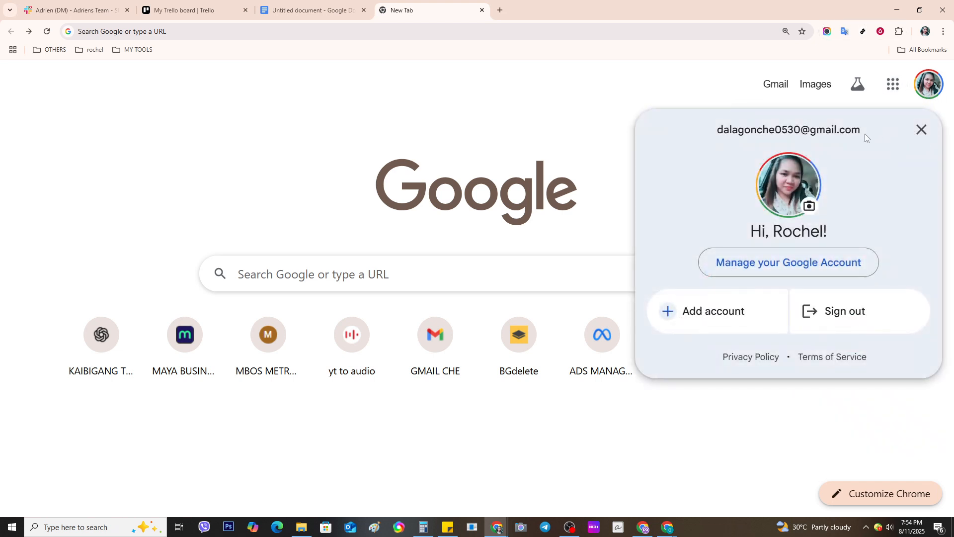
Open Google Docs from the Google apps list and create a blank document.
click(893, 85)
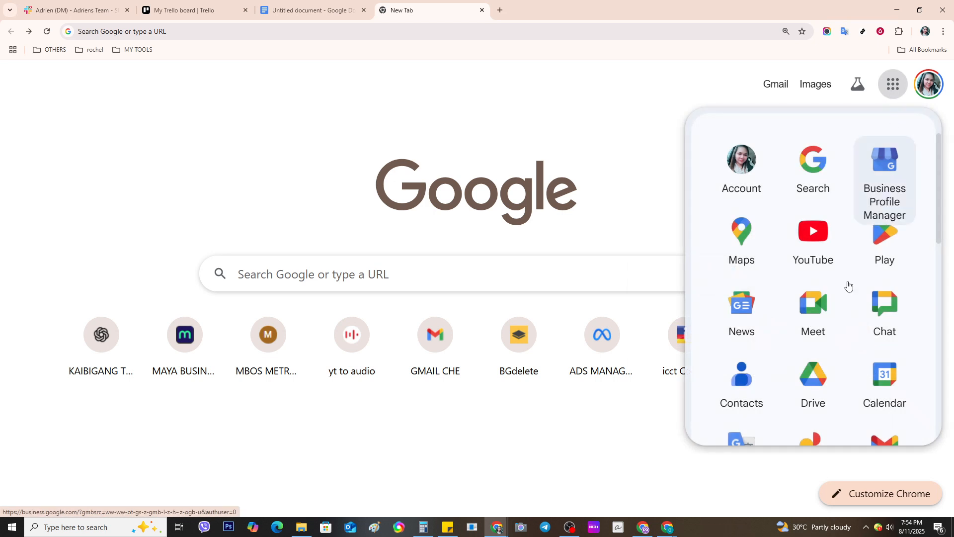
scroll(804, 421, down, 3)
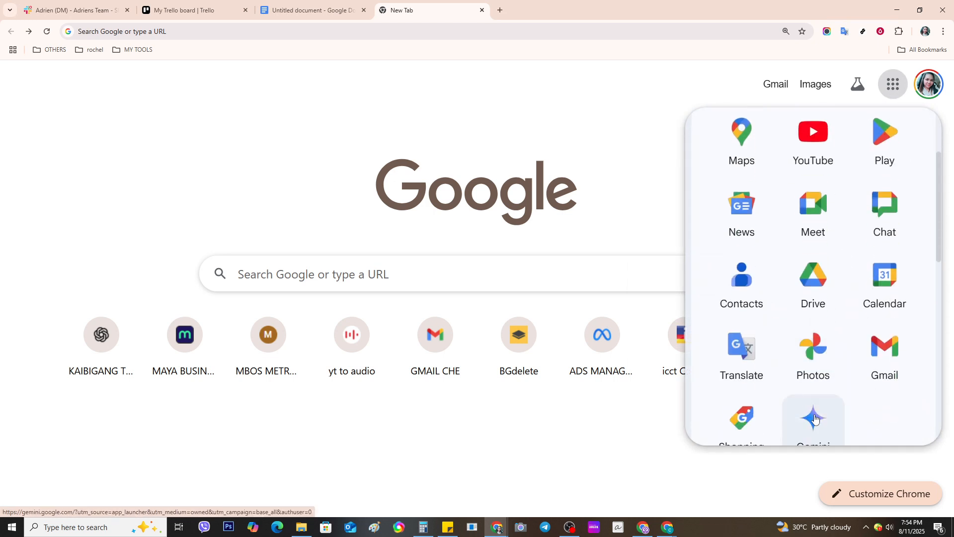
scroll(819, 413, down, 2)
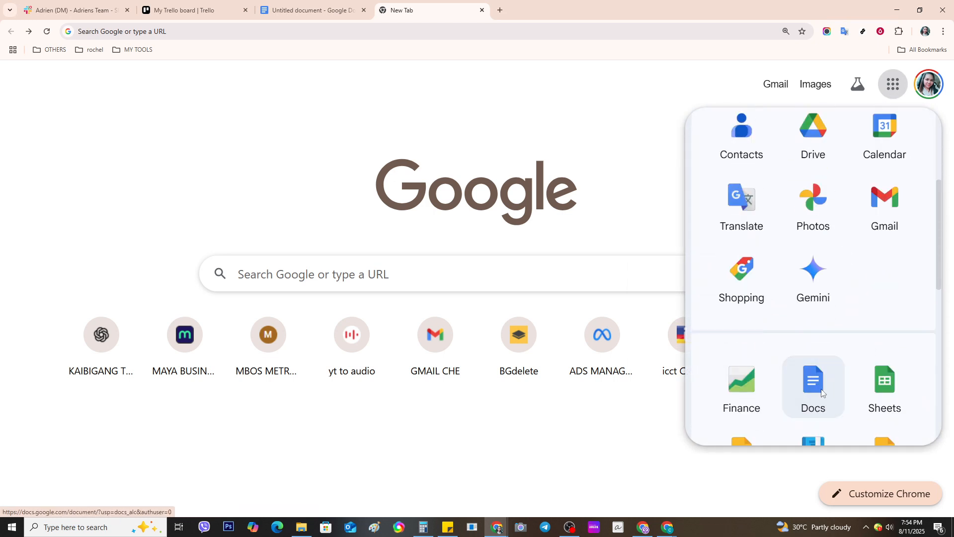
click(823, 392)
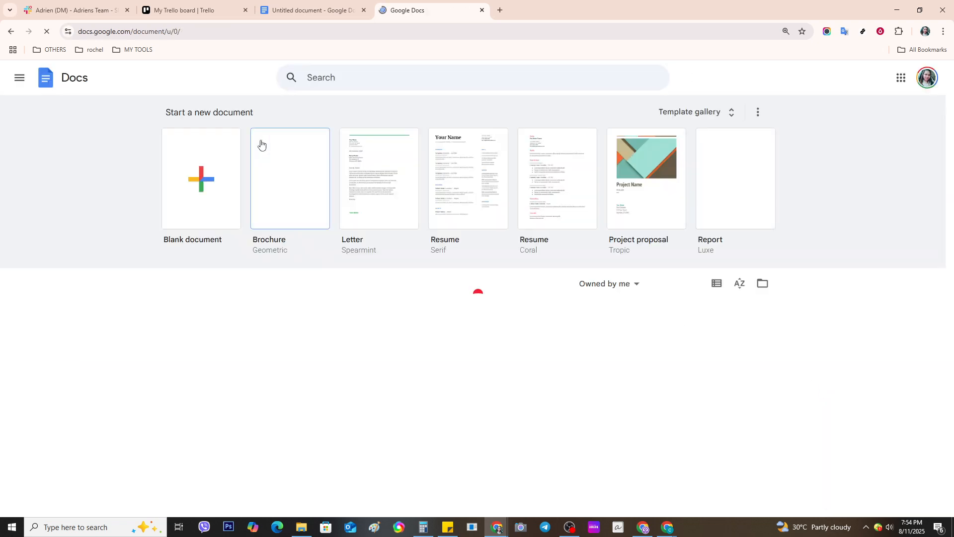
click(200, 174)
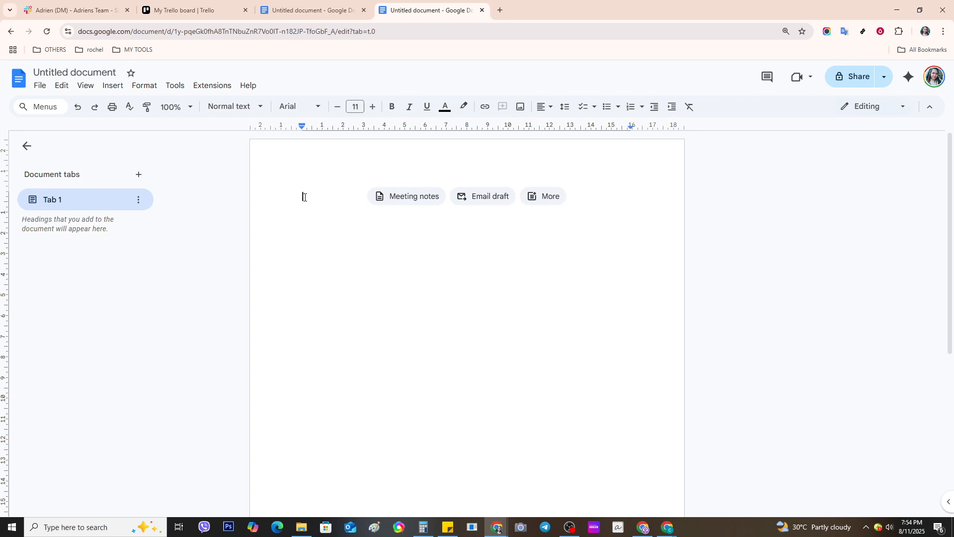
Paste the copied invoice template into the blank document and review its layout up to the heading.
key(ctrl+v)
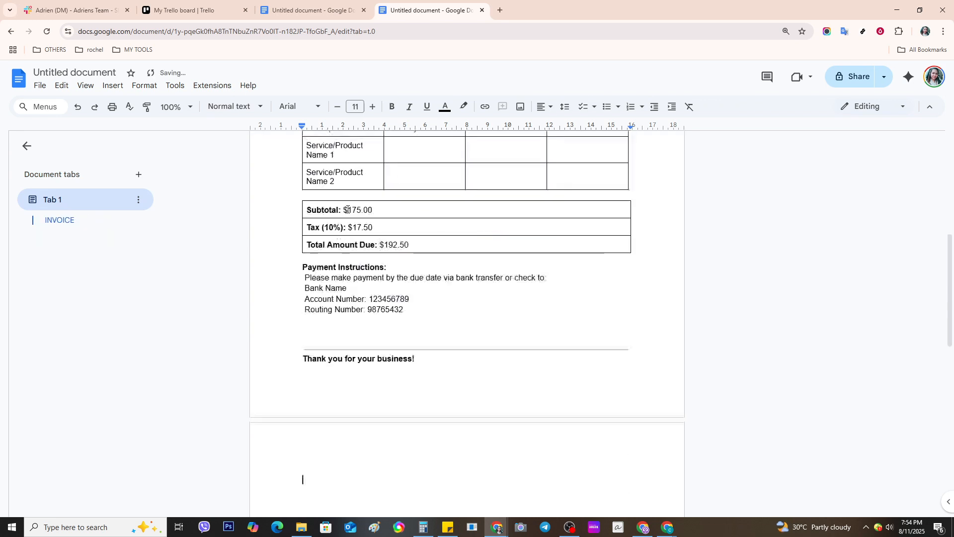
scroll(396, 315, up, 4)
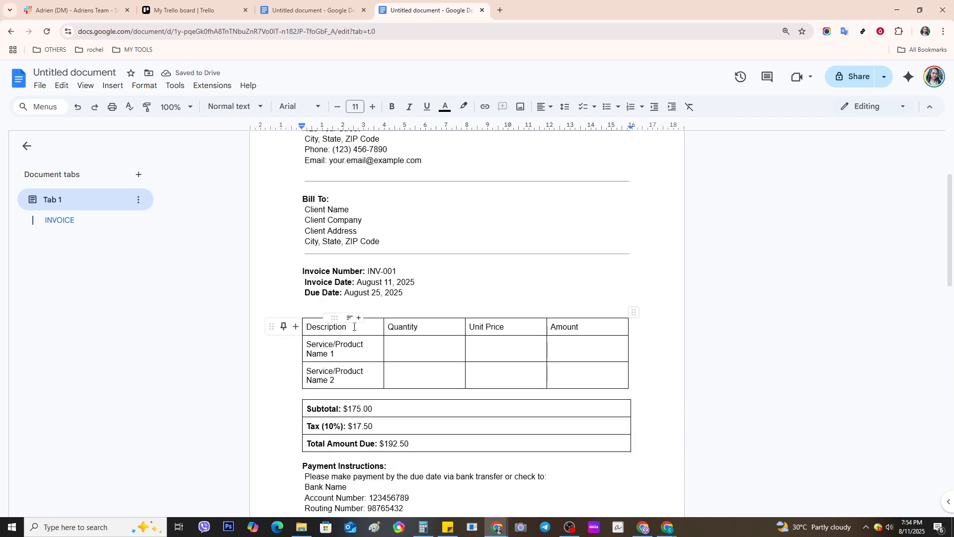
scroll(354, 321, down, 1)
scroll(350, 308, up, 4)
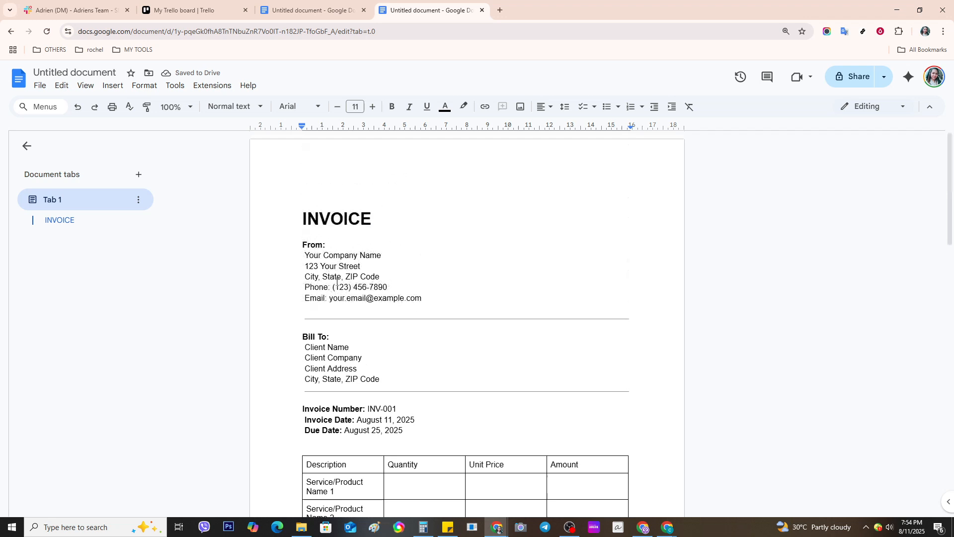
Make the "Your Company Name" line in the From section bold.
click(294, 215)
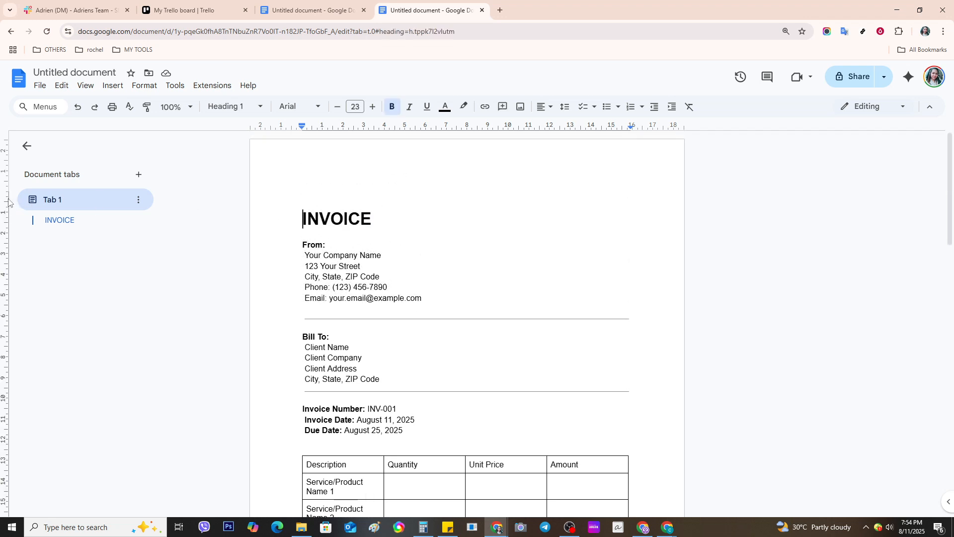
click(310, 210)
scroll(375, 284, down, 2)
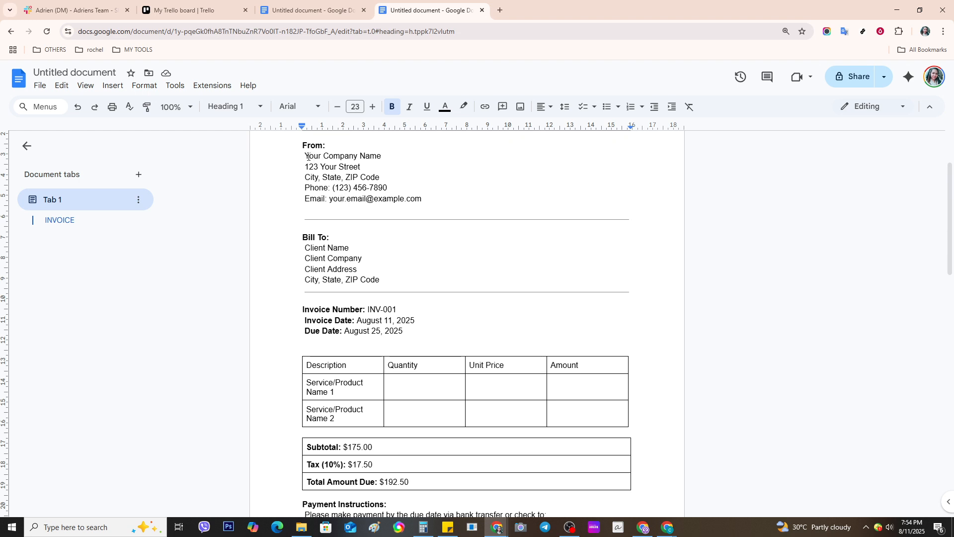
drag(306, 157, 391, 157)
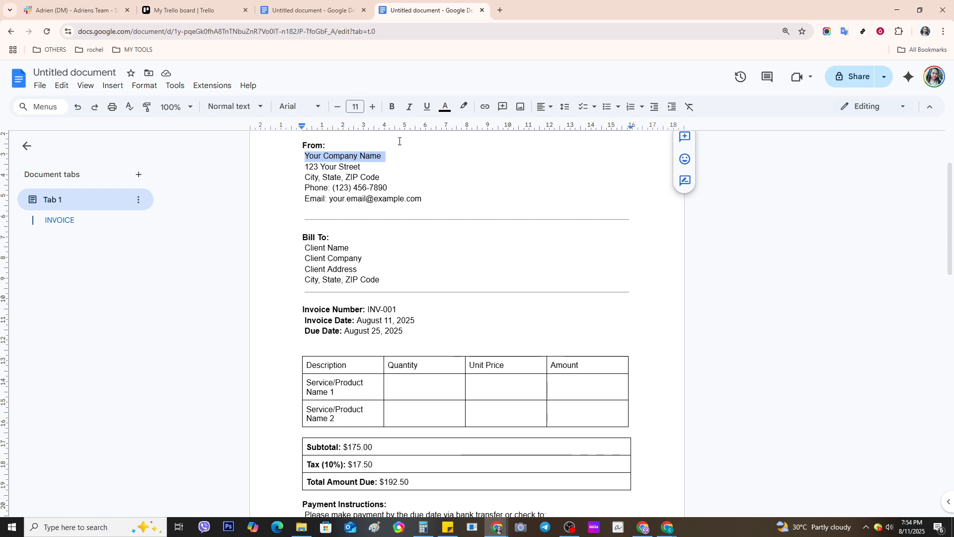
click(392, 107)
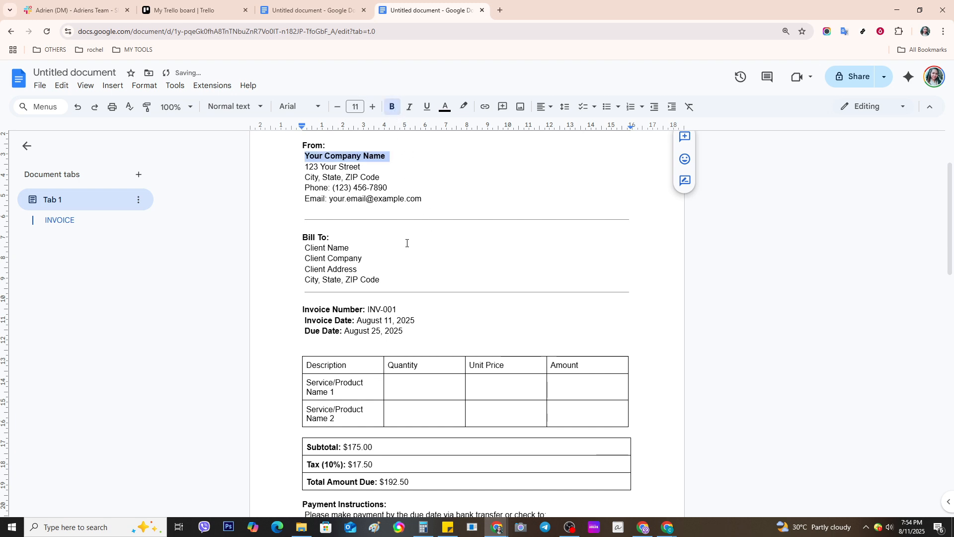
Fill in the Service/Product Name 1 row with quantity 250 and unit price 3.
scroll(398, 277, down, 3)
scroll(399, 279, down, 1)
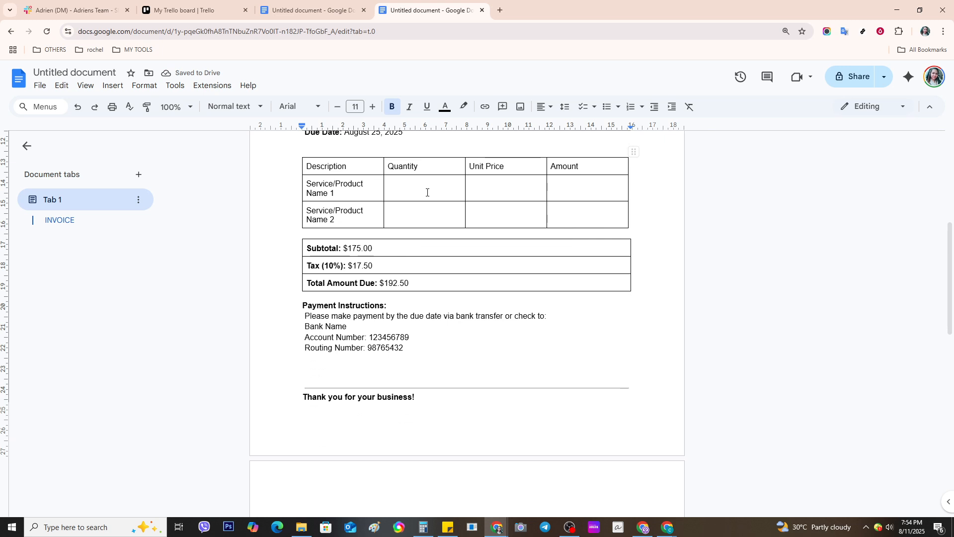
click(410, 191)
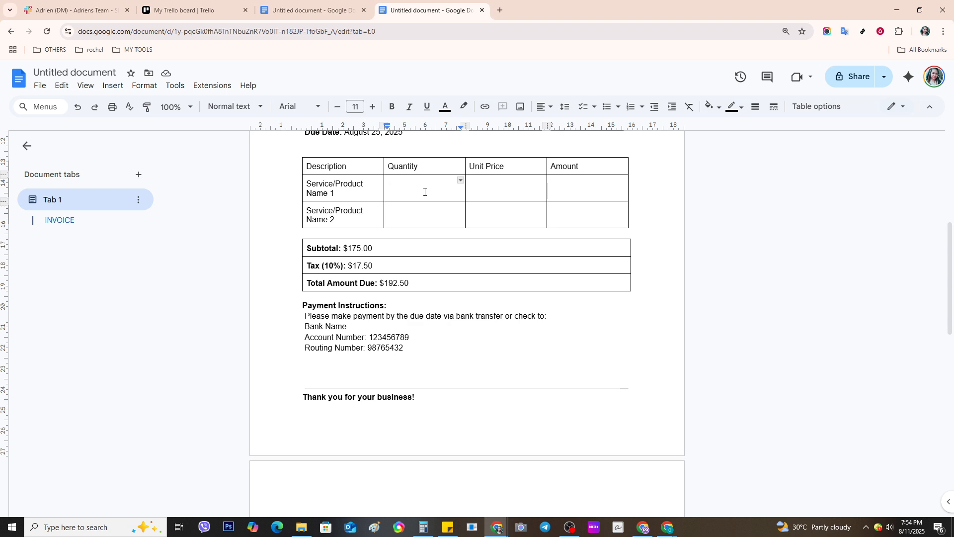
text(2)
click(491, 184)
text(3)
double_click(411, 188)
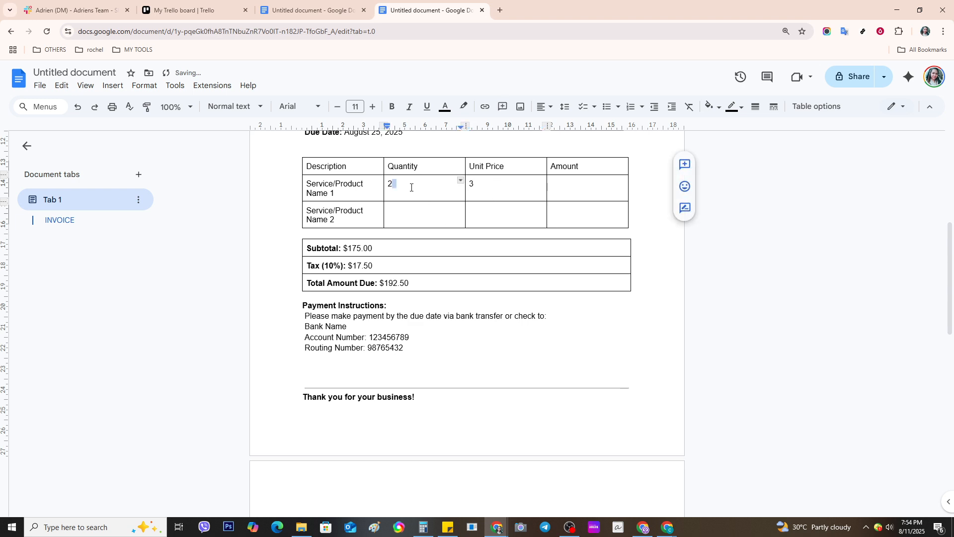
text(250)
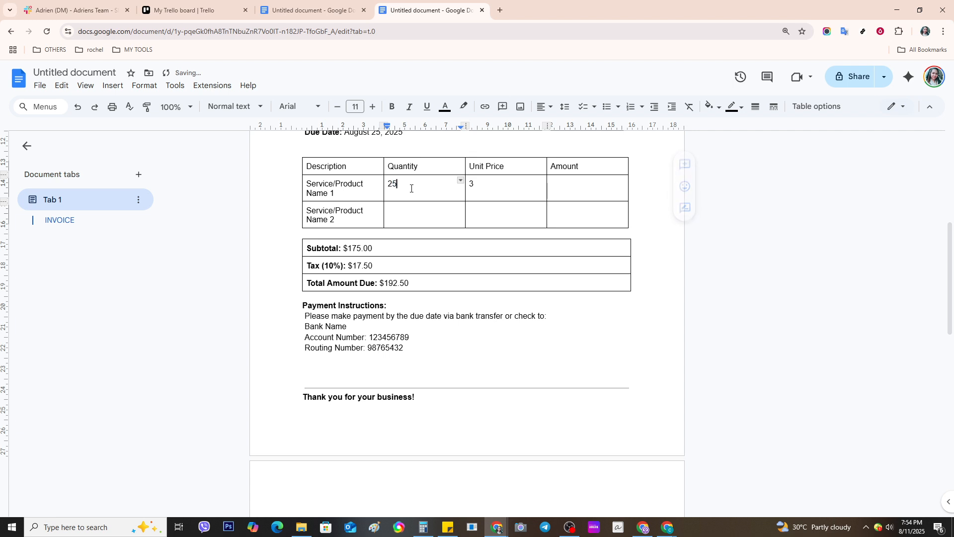
Fill in the Service/Product Name 2 row with quantity 600 and unit price 2.
click(412, 219)
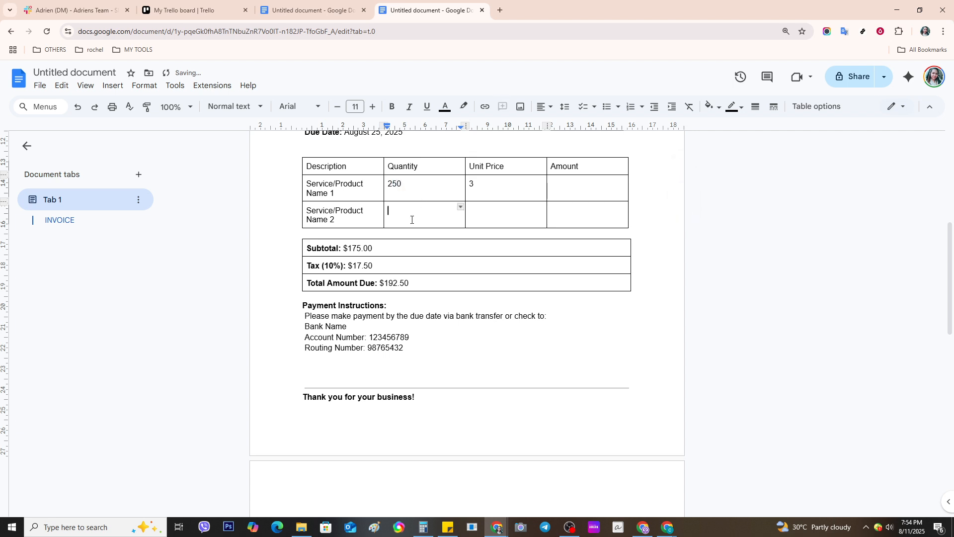
text(600)
click(498, 210)
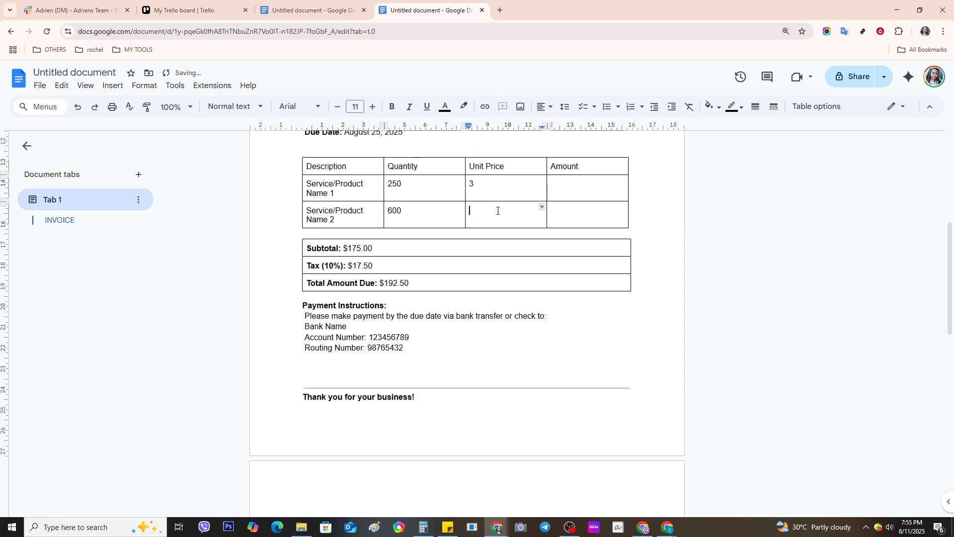
text(2)
Try to calculate the first row's amount with the formula =250*3.
click(561, 186)
text(=)
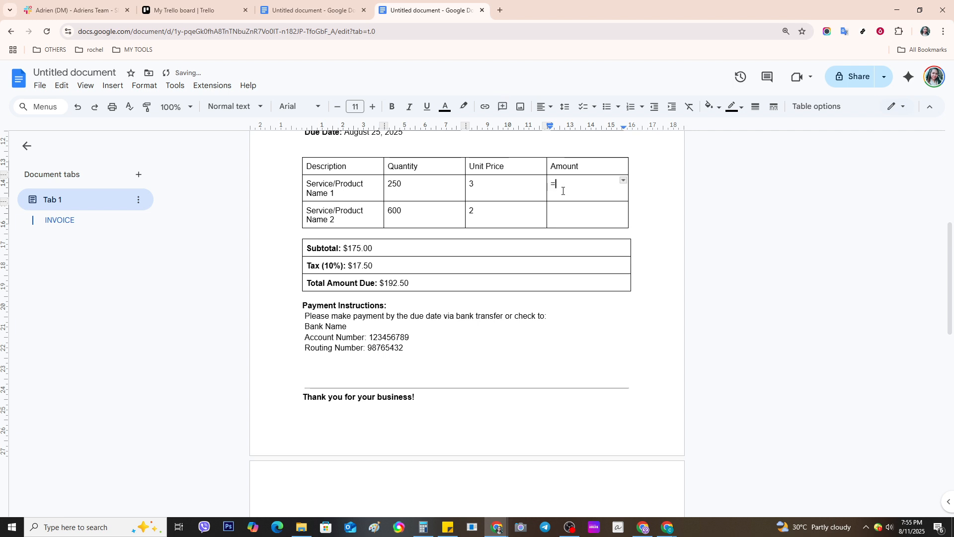
click(438, 192)
double_click(398, 185)
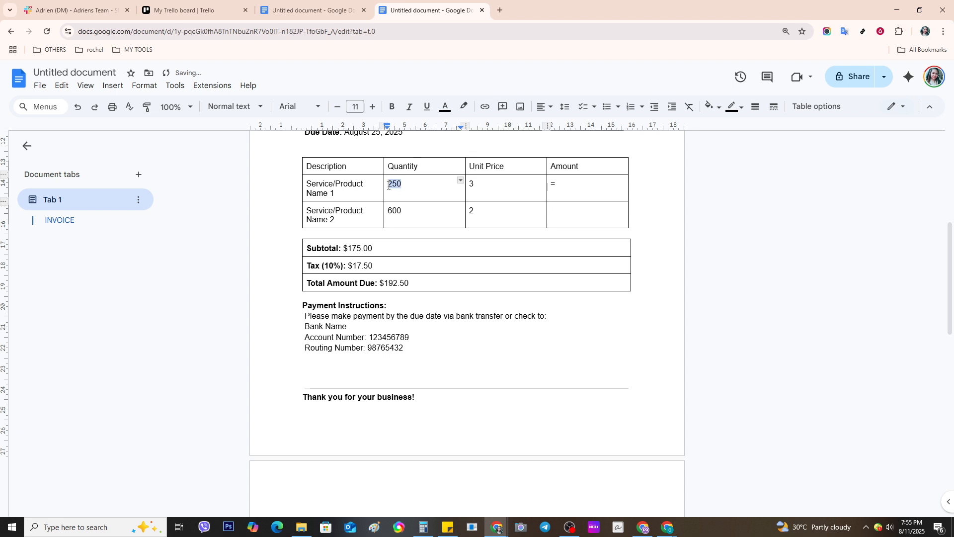
click(565, 183)
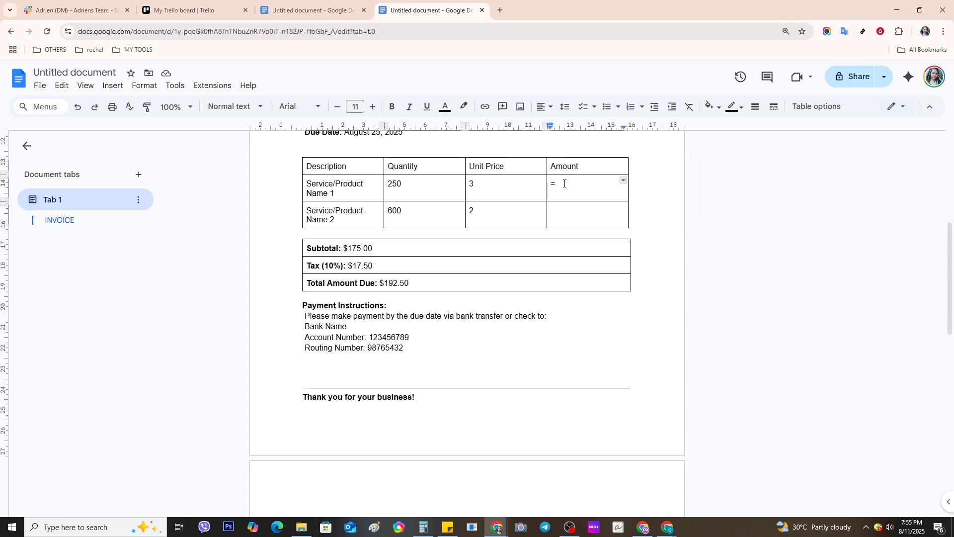
text(=250*3)
Set the Amount cells to 750 for Service/Product Name 1 and 120 for Service/Product Name 2.
drag(578, 183, 546, 185)
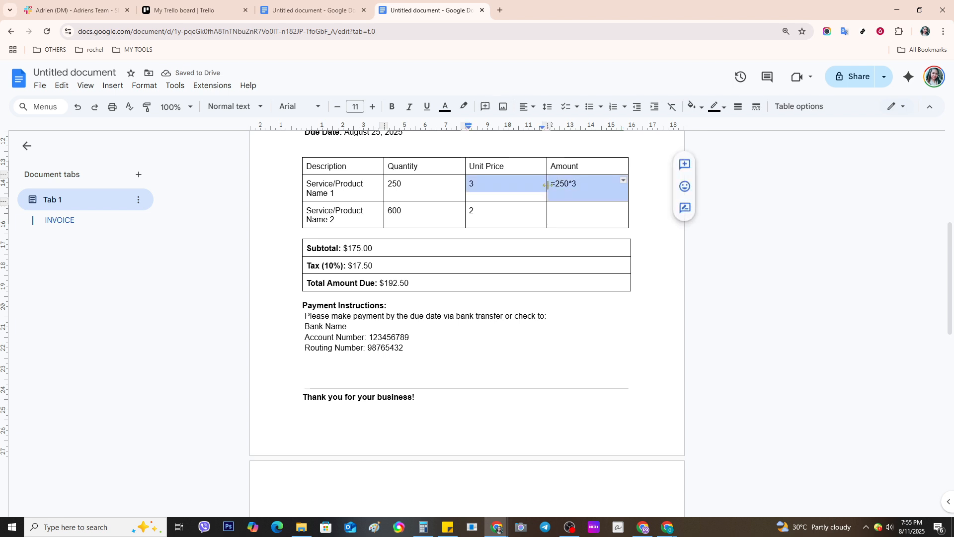
click(578, 184)
drag(579, 185, 551, 184)
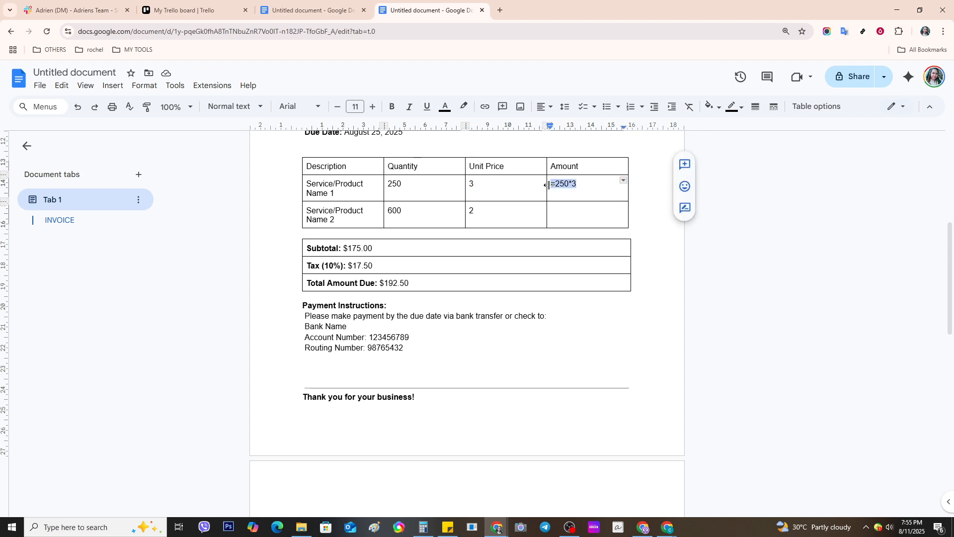
text(750)
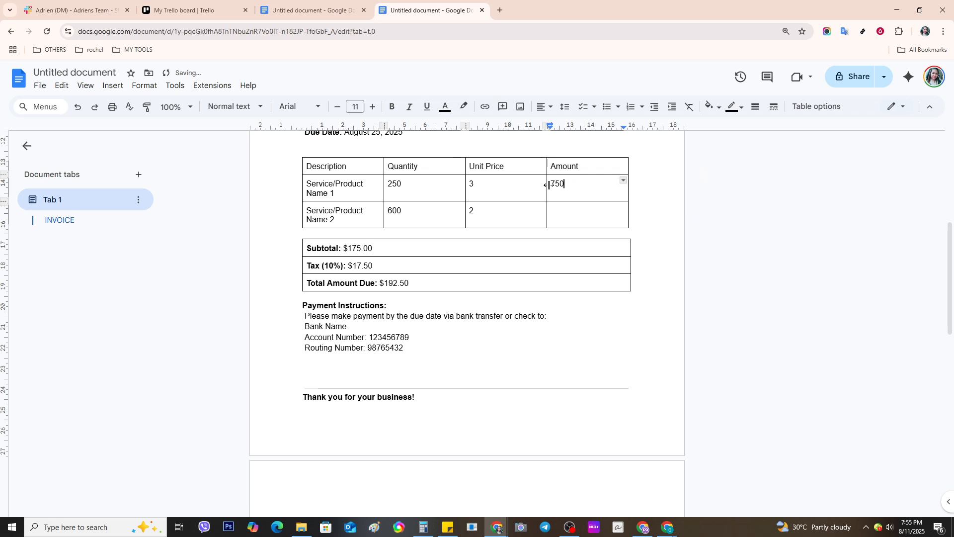
click(584, 213)
text(120)
Replace the subtotal figure below the item table with $120.00.
click(352, 248)
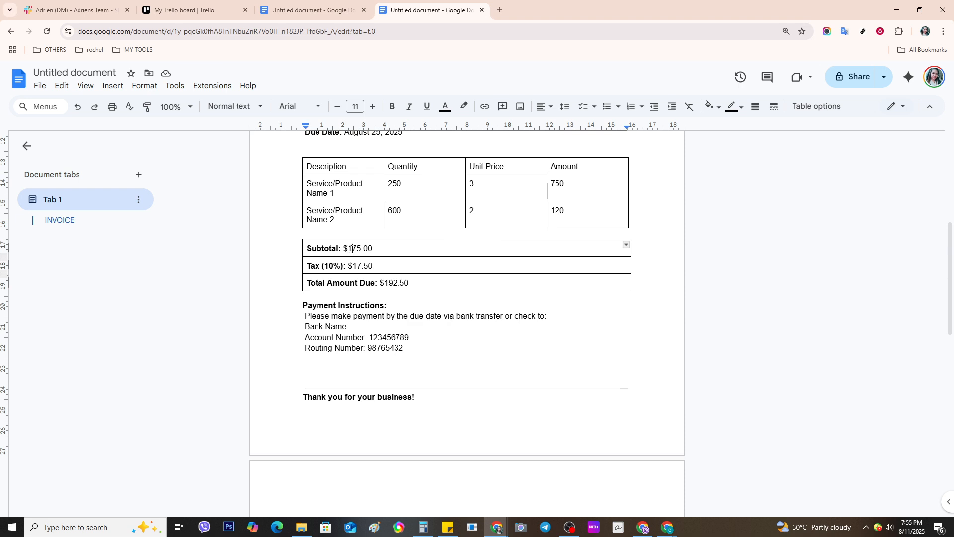
drag(351, 249, 379, 242)
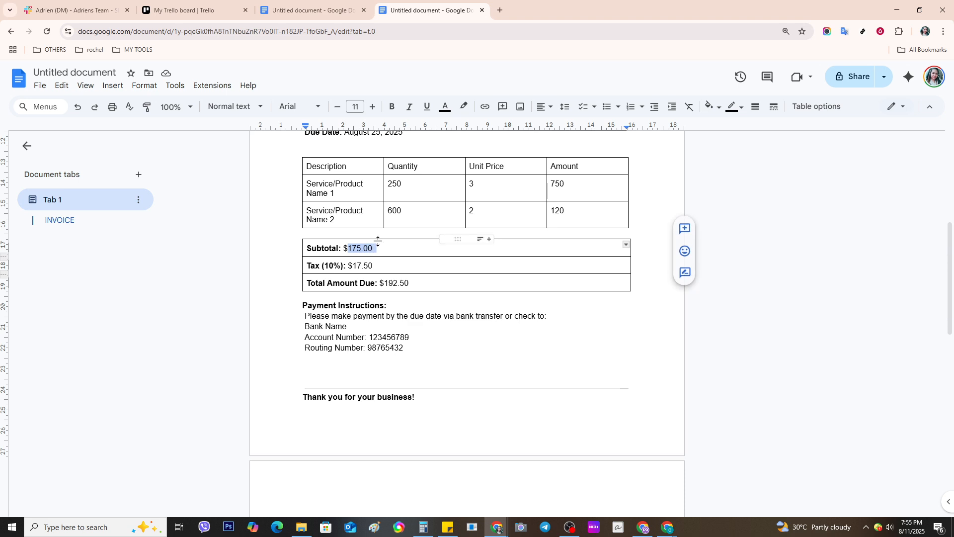
text(120.00)
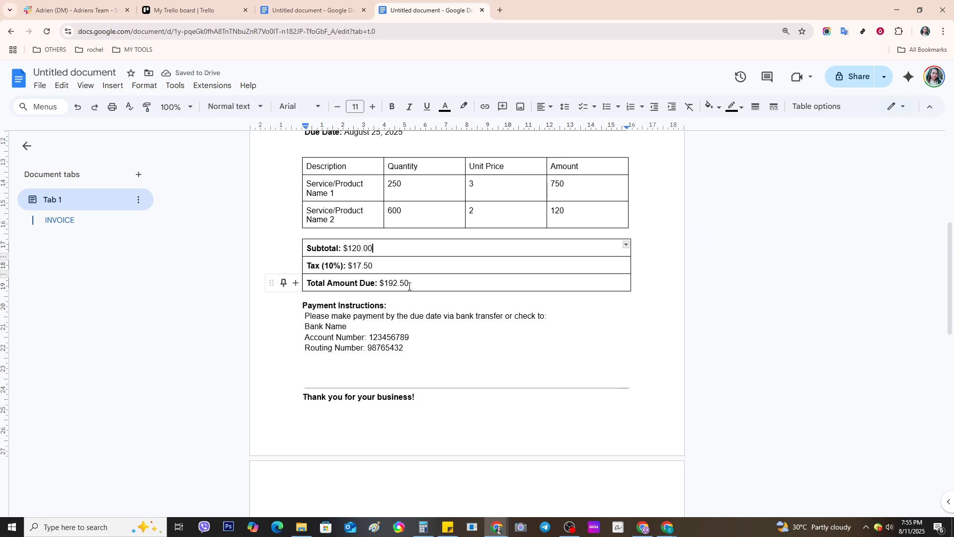
click(409, 285)
click(382, 287)
scroll(418, 367, down, 1)
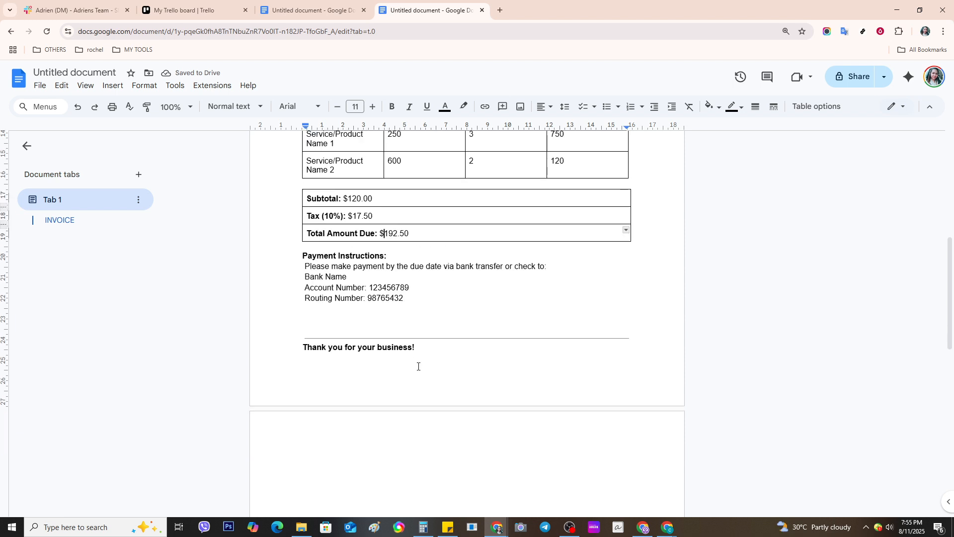
scroll(418, 366, up, 3)
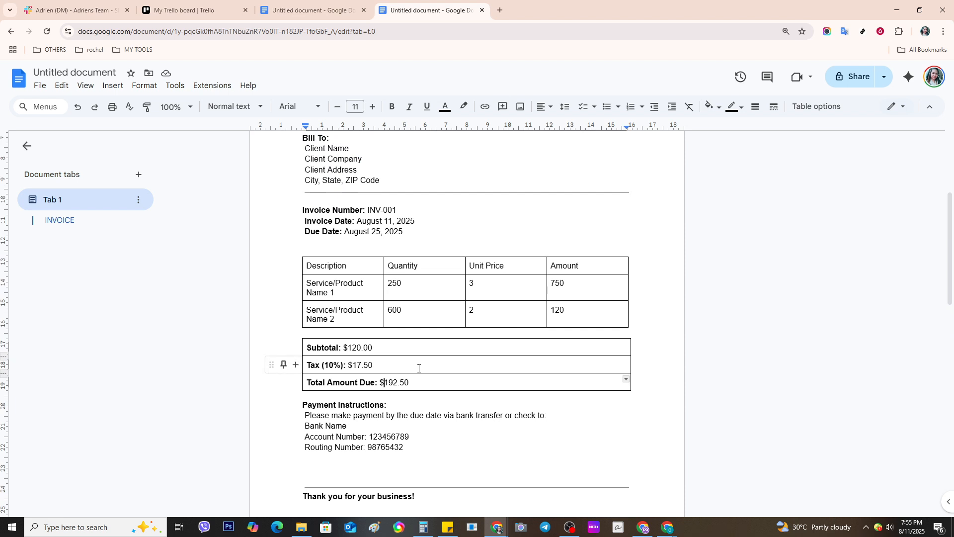
Start sharing the invoice document with others.
click(41, 90)
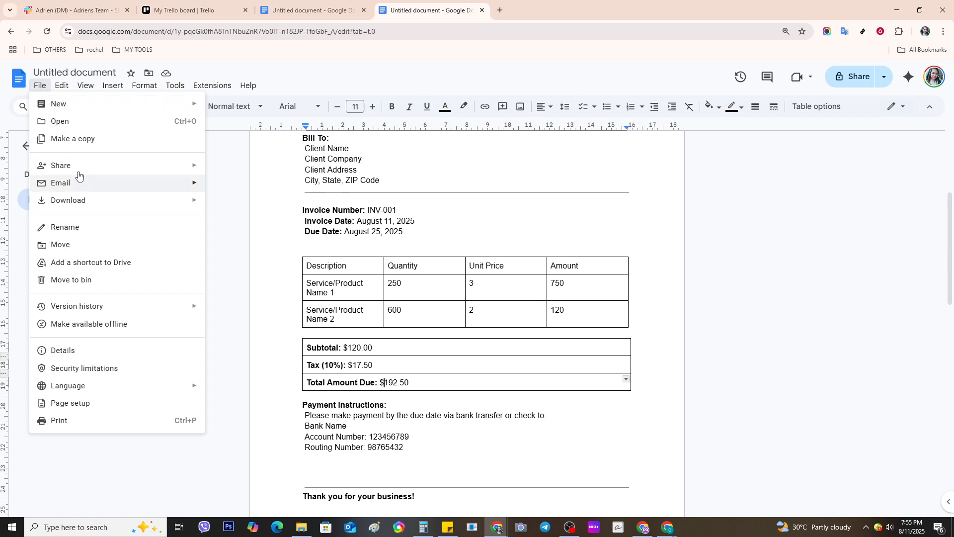
mouse_move(87, 166)
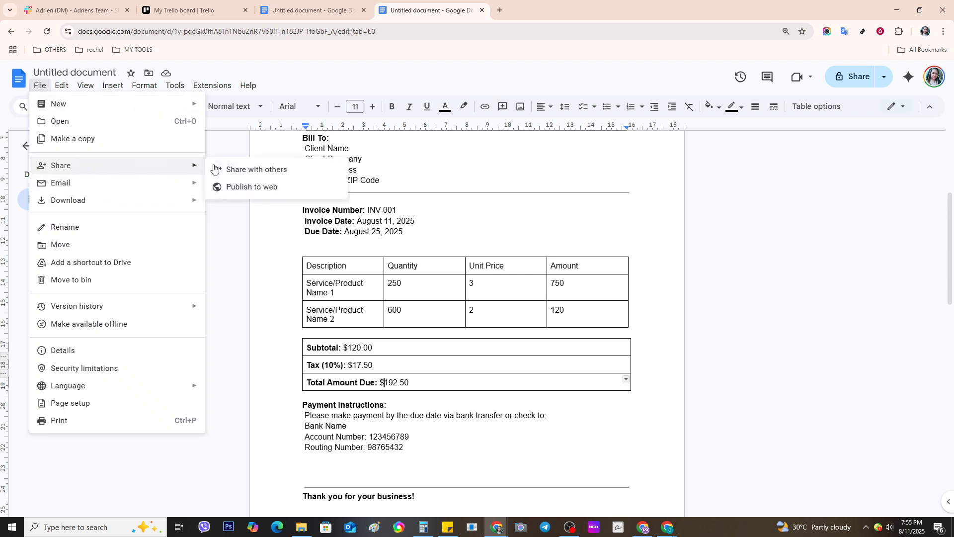
click(274, 173)
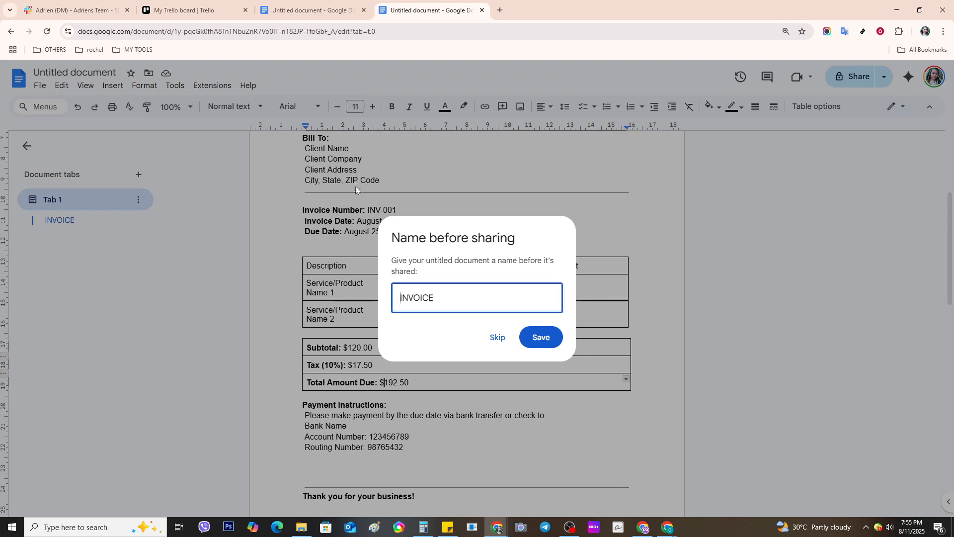